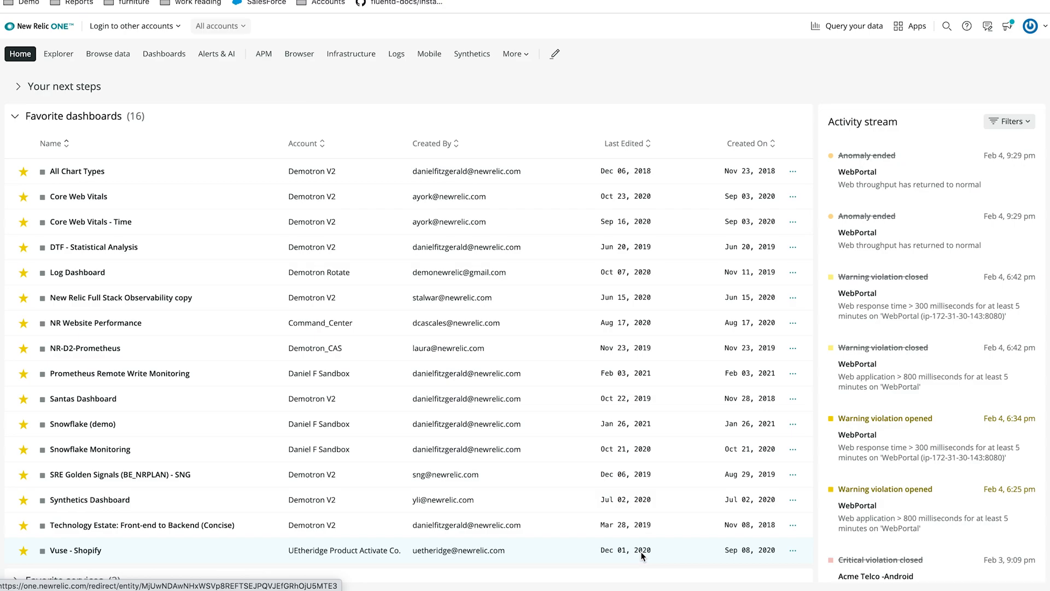
# Step: Open the query builder in PromQL-style mode and run the query max(process_open_fds) by (job)
pyautogui.click(852, 30)
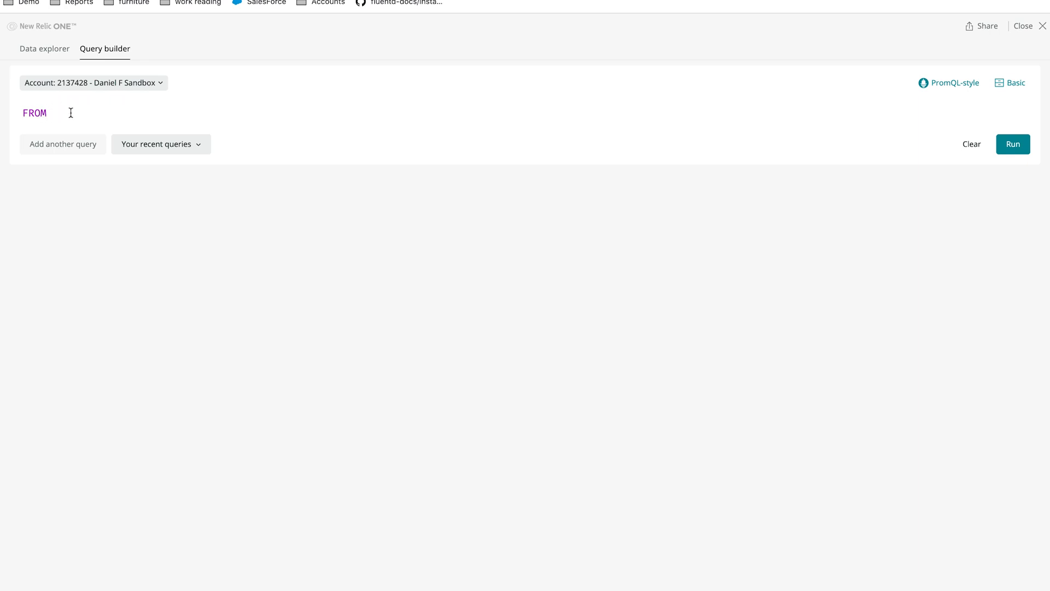
pyautogui.click(953, 86)
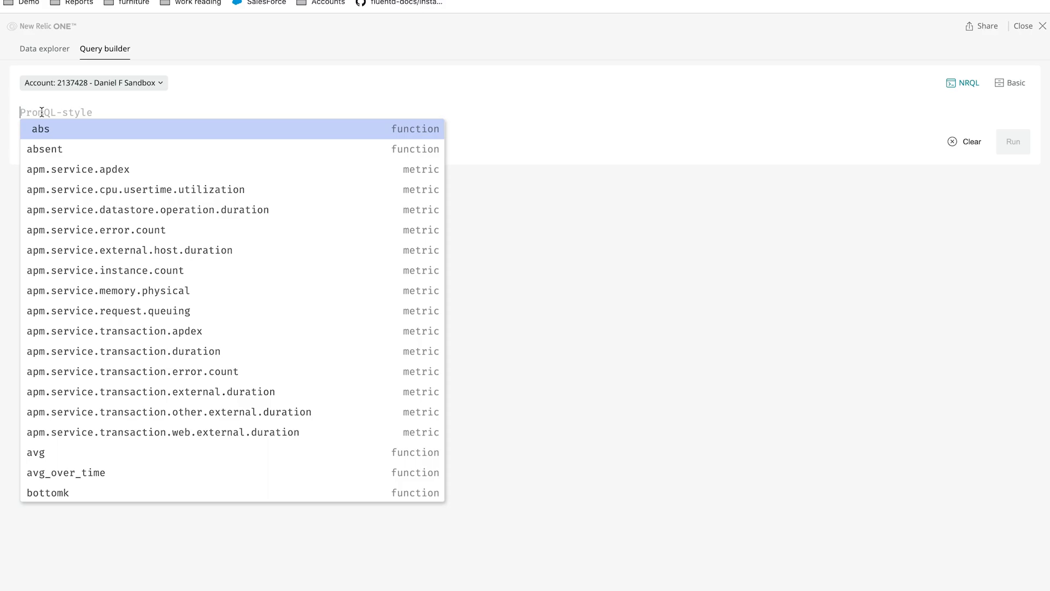
pyautogui.write('max(process_open_')
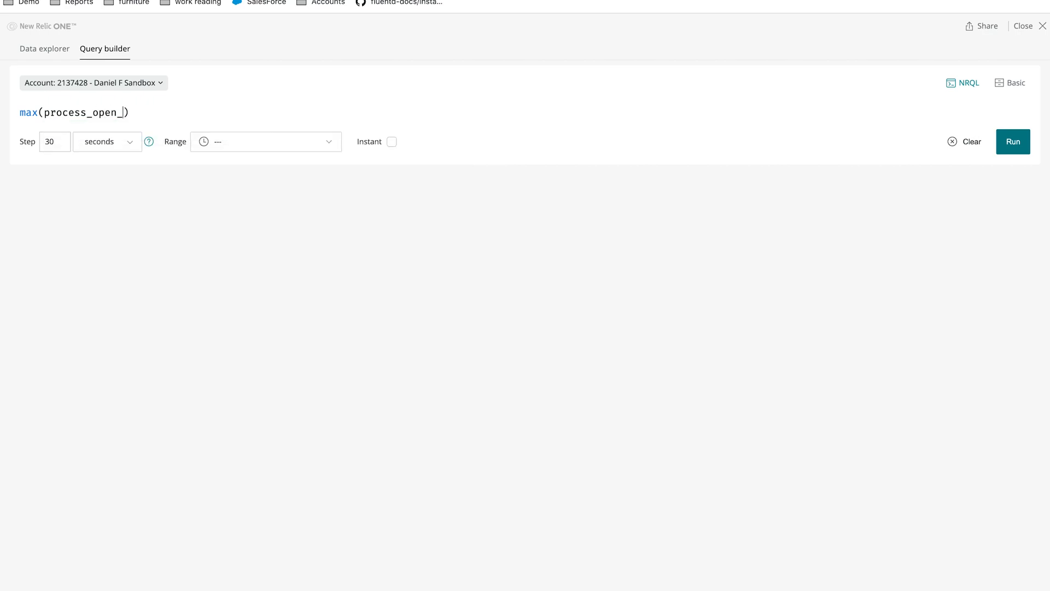
pyautogui.write('fds) by (job')
pyautogui.click(1015, 146)
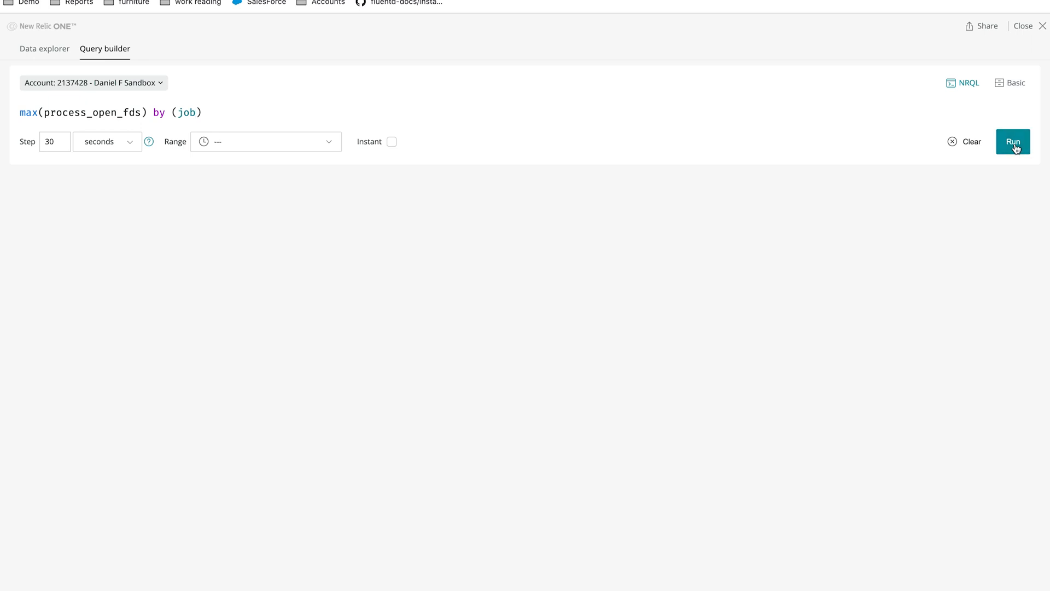
# Step: Set the query's time range to the last 30 mins and rerun it
pyautogui.click(328, 142)
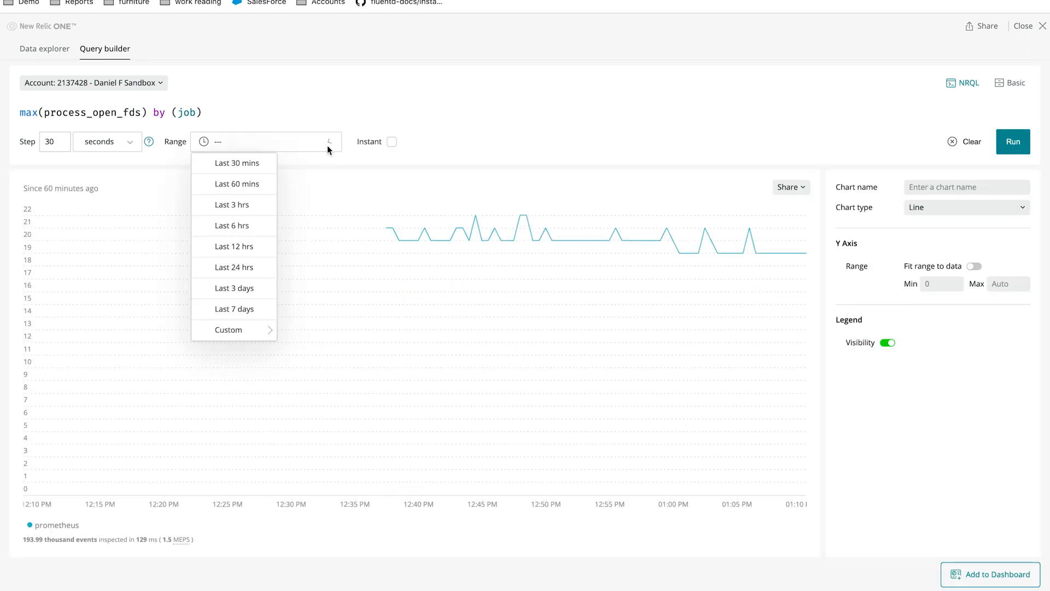
pyautogui.click(233, 164)
pyautogui.click(1005, 145)
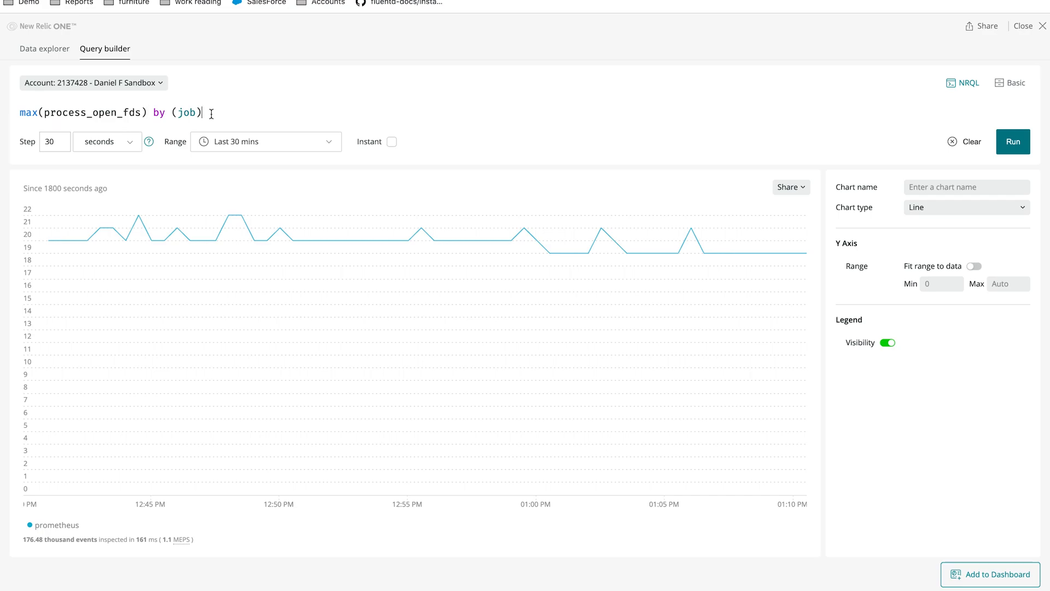
# Step: Convert the PromQL-style query to NRQL and copy the whole translated query
pyautogui.click(968, 86)
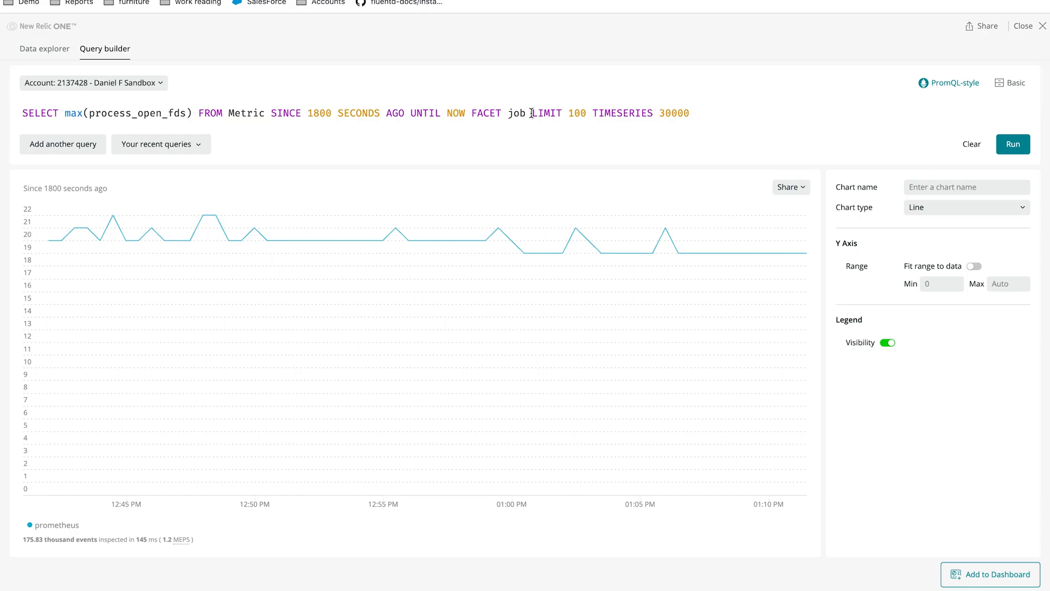
pyautogui.hotkey('ctrl', 'a')
pyautogui.hotkey('ctrl', 'c')
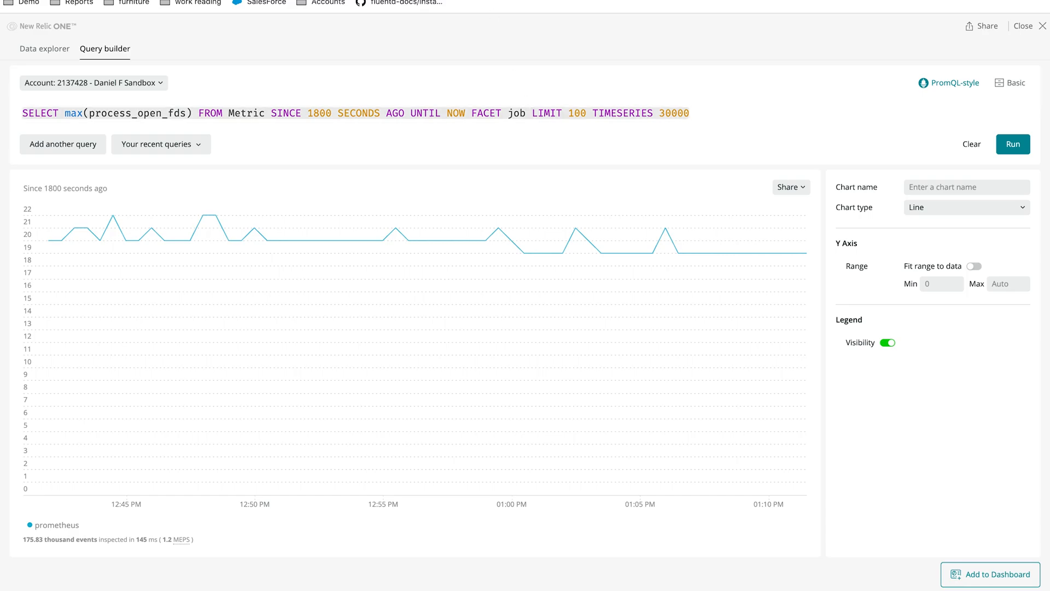
# Step: Switch to the alert policies page and start a new NRQL condition in the Prometheus monitoring policy
pyautogui.hotkey('ctrl', 'Tab')
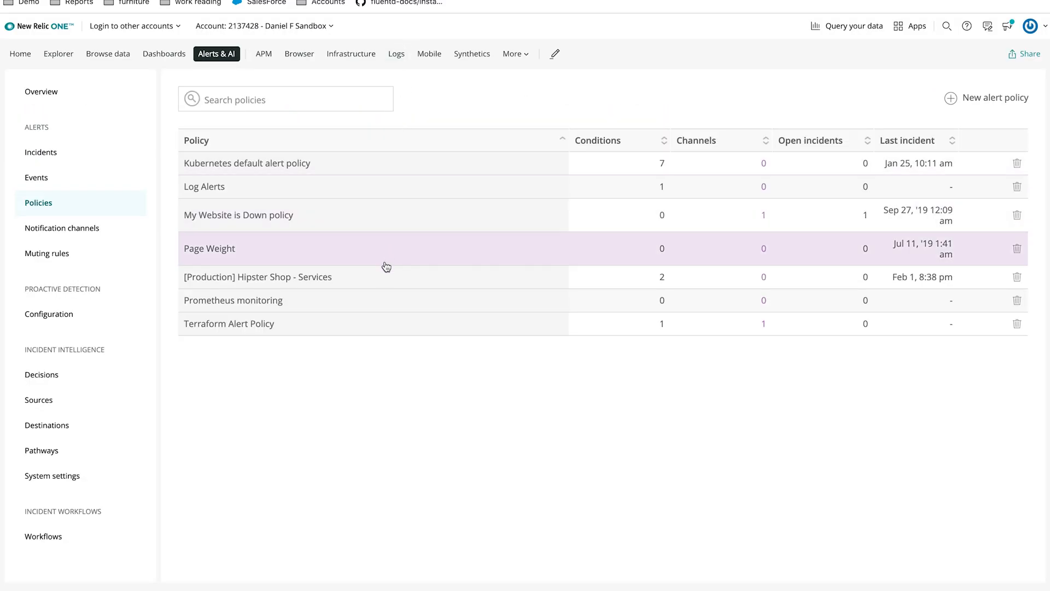
pyautogui.click(261, 307)
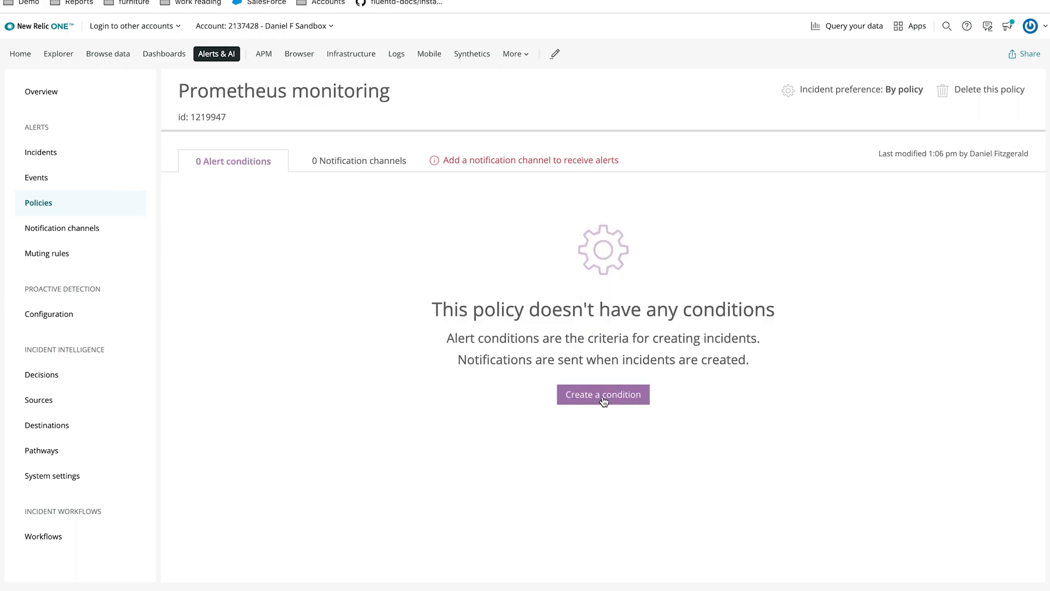
pyautogui.click(604, 401)
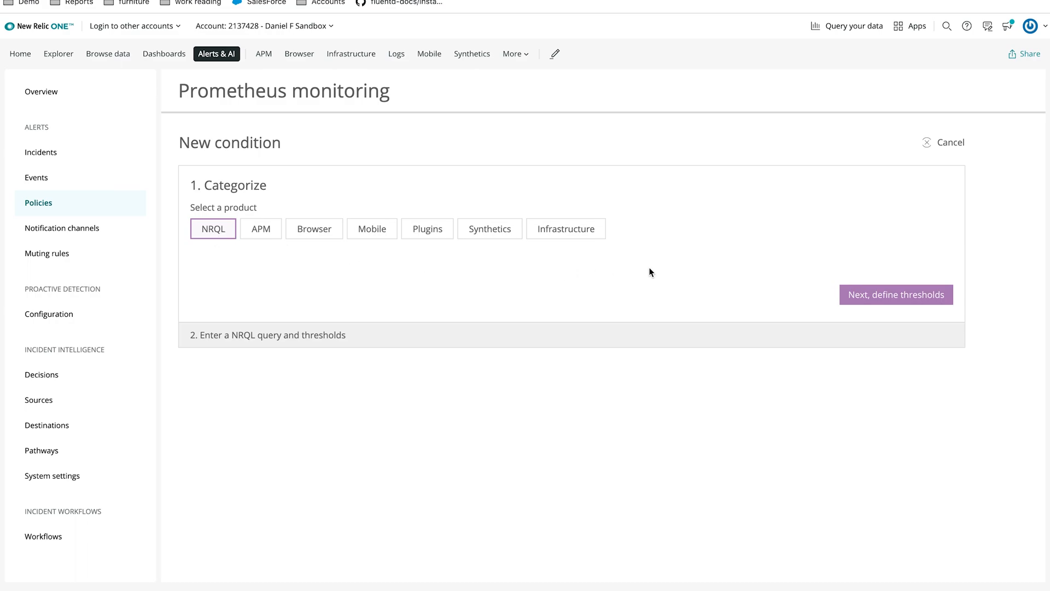
pyautogui.click(906, 297)
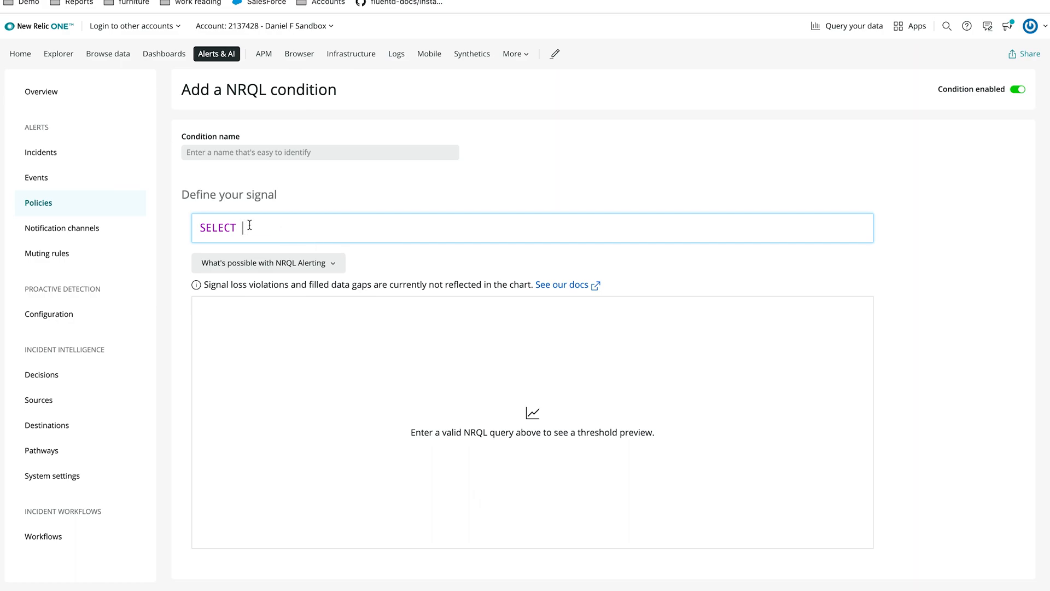
# Step: Name the condition "prometheus is ALmost running out of file descriptors"
pyautogui.click(225, 152)
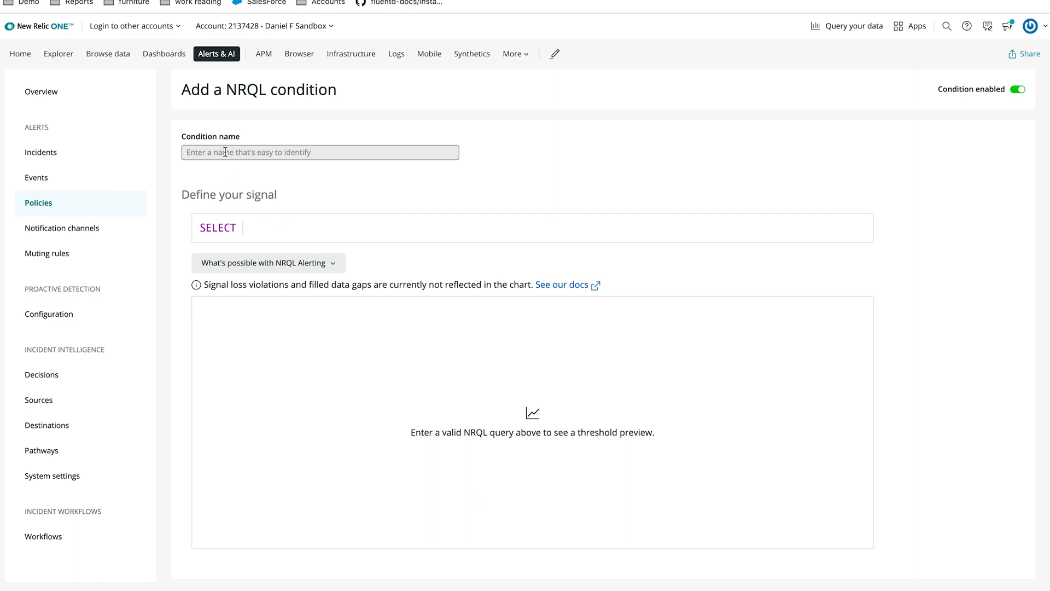
pyautogui.write('promethe')
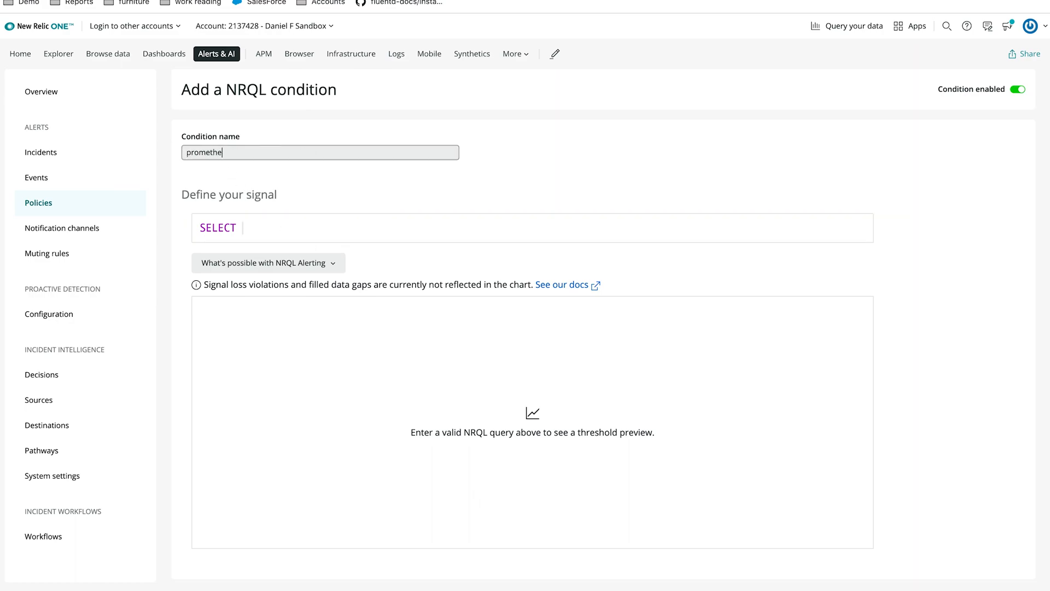
pyautogui.write('us isue')
pyautogui.press('BackSpace')
pyautogui.press('BackSpace')
pyautogui.write('s lm')
pyautogui.press('BackSpace')
pyautogui.write('ALmost running out of file descriptors')
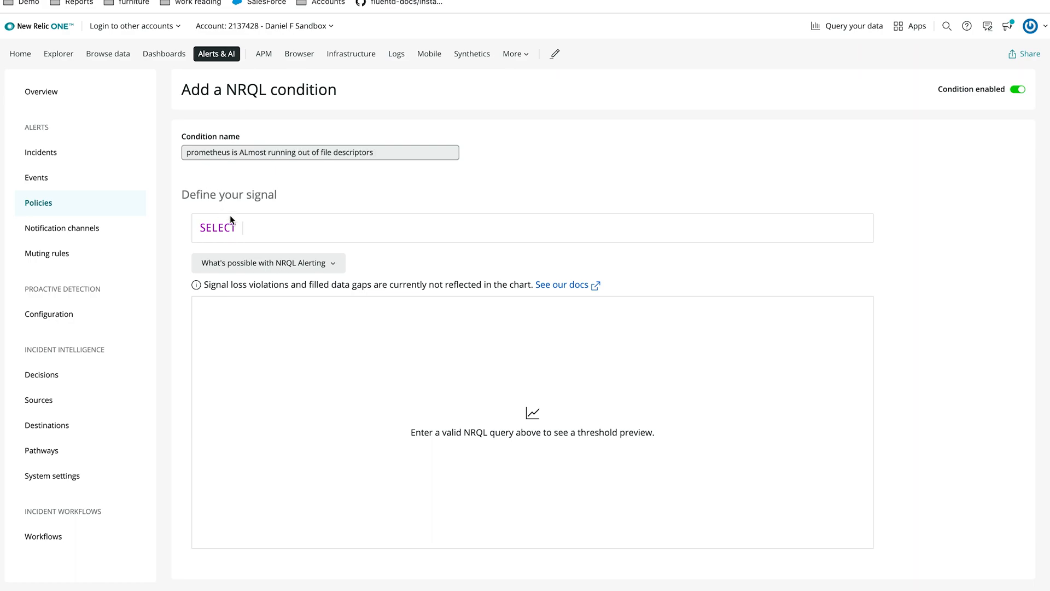
# Step: Paste the copied NRQL query as the signal and strip its SINCE, UNTIL, LIMIT and TIMESERIES clauses, leaving SELECT max(process_open_fds) FROM Metric FACET job
pyautogui.click(251, 226)
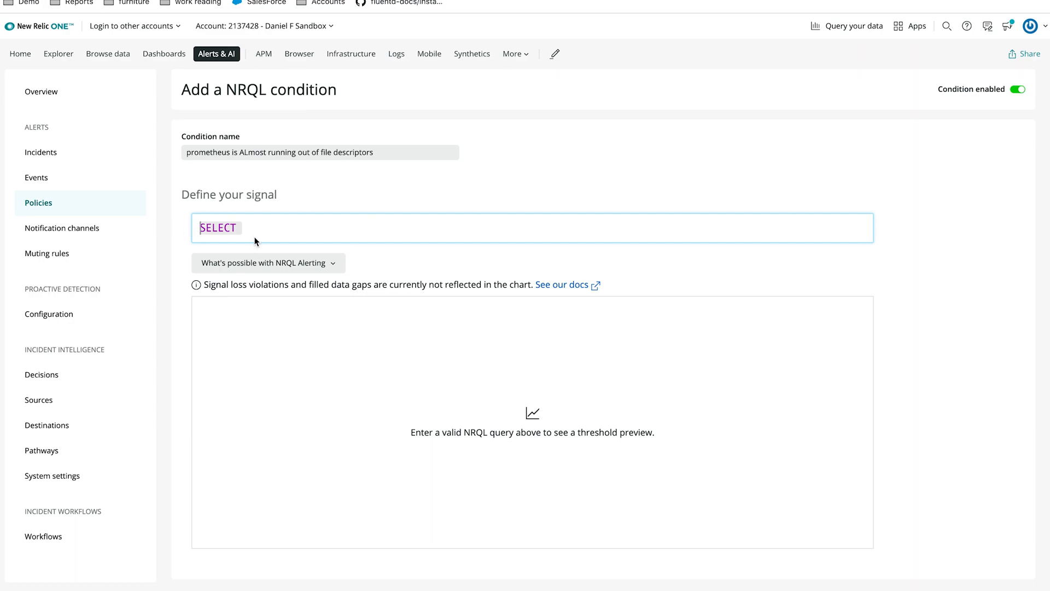
pyautogui.hotkey('ctrl', 'v')
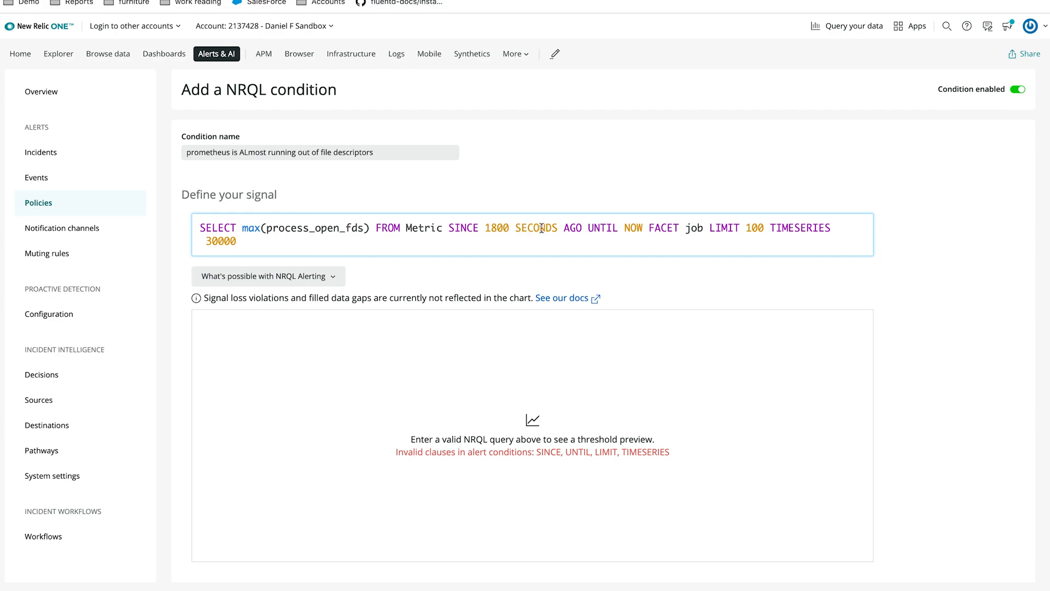
pyautogui.moveTo(643, 229); pyautogui.dragTo(444, 229)
pyautogui.press('BackSpace')
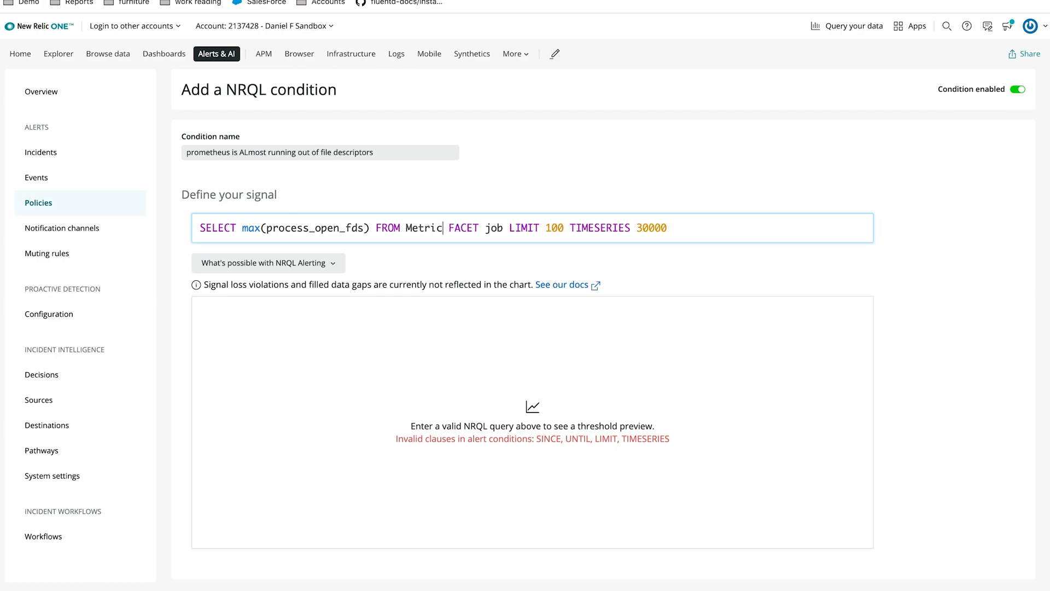
pyautogui.moveTo(508, 227); pyautogui.dragTo(745, 230)
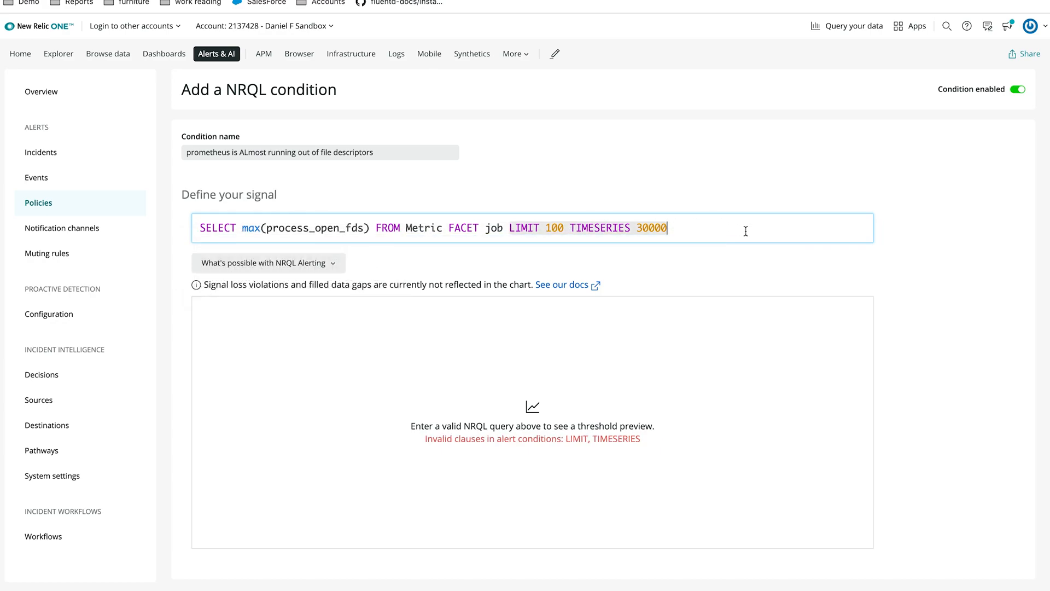
pyautogui.press('BackSpace')
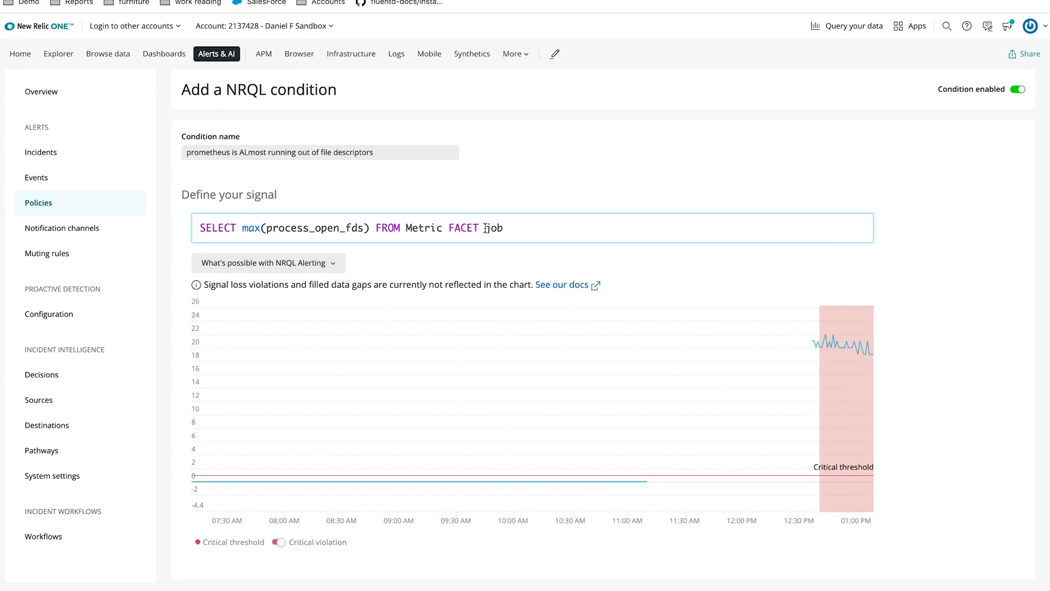
# Step: Set the static critical threshold to open a violation when the query returns a value above 30
pyautogui.scroll(-1, 486, 227)
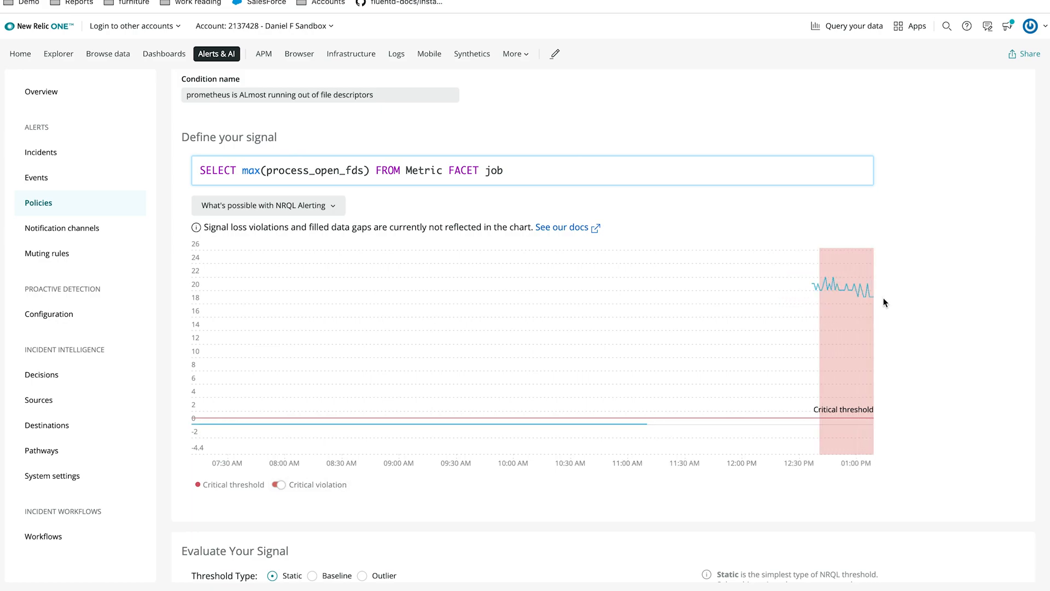
pyautogui.scroll(-1, 882, 300)
pyautogui.scroll(-3, 883, 297)
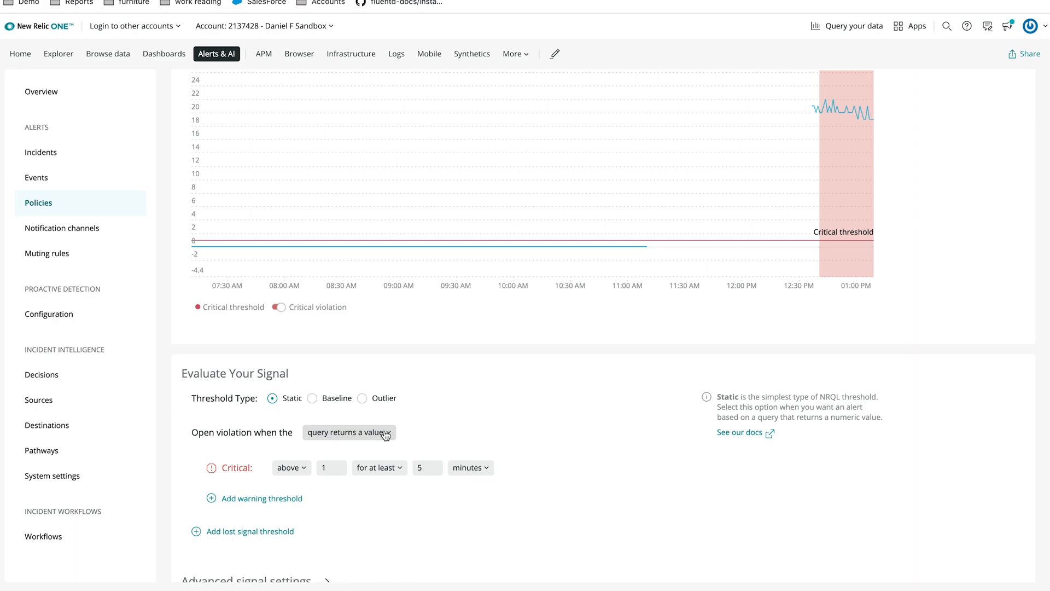
pyautogui.click(330, 468)
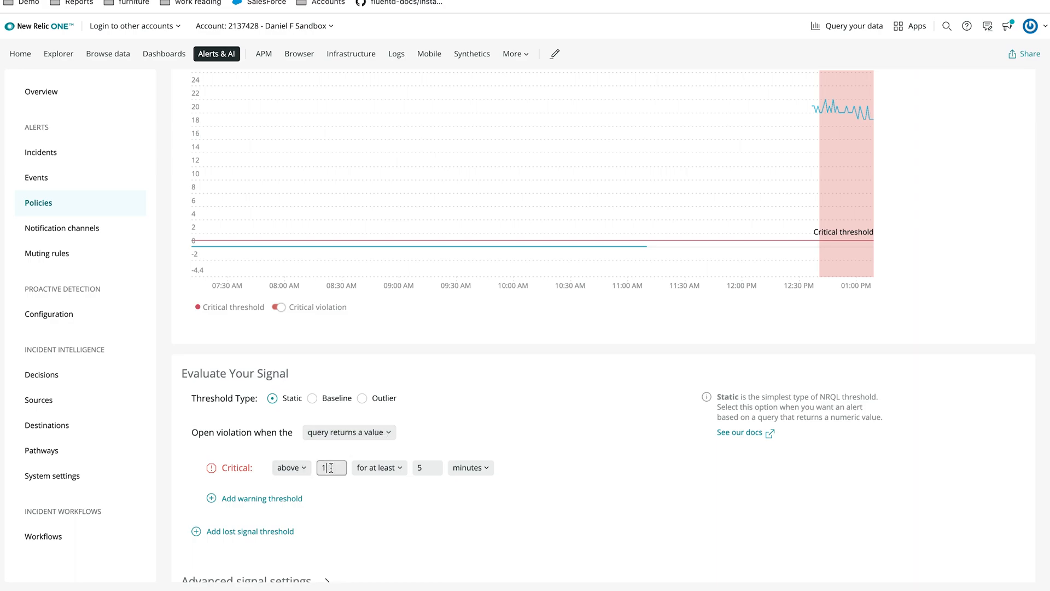
pyautogui.press('BackSpace')
pyautogui.write('30')
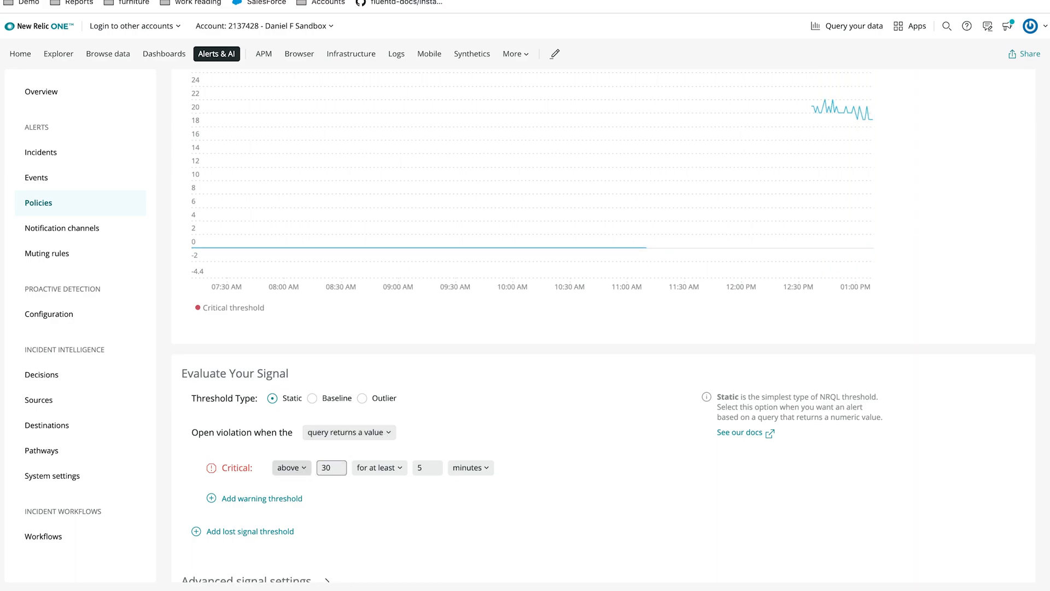
pyautogui.scroll(2, 438, 427)
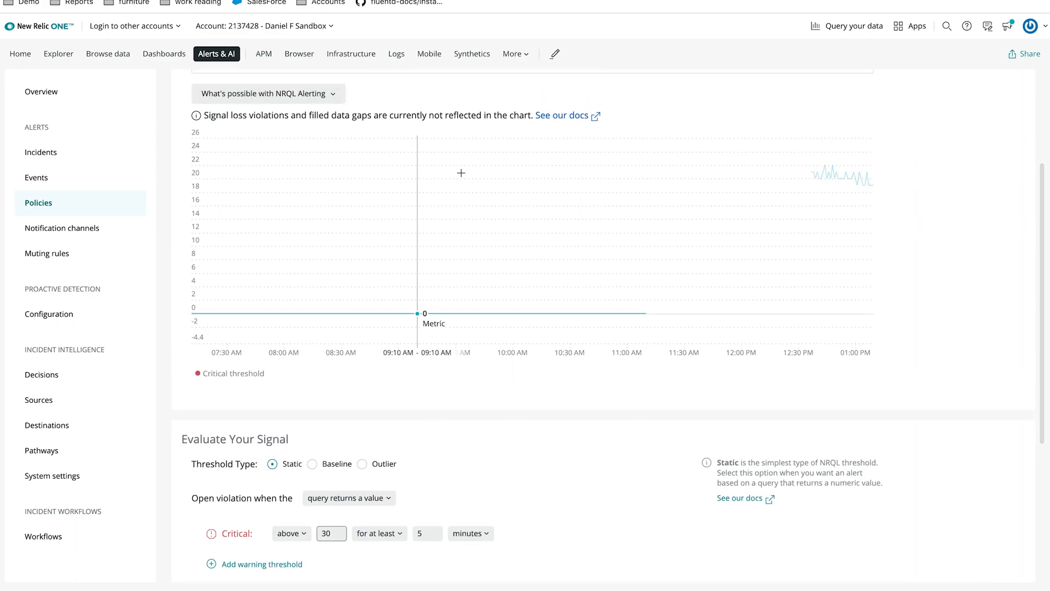
pyautogui.scroll(1, 513, 169)
# Step: Make the critical threshold trigger when it is breached at least once in 2 minutes
pyautogui.scroll(-2, 514, 167)
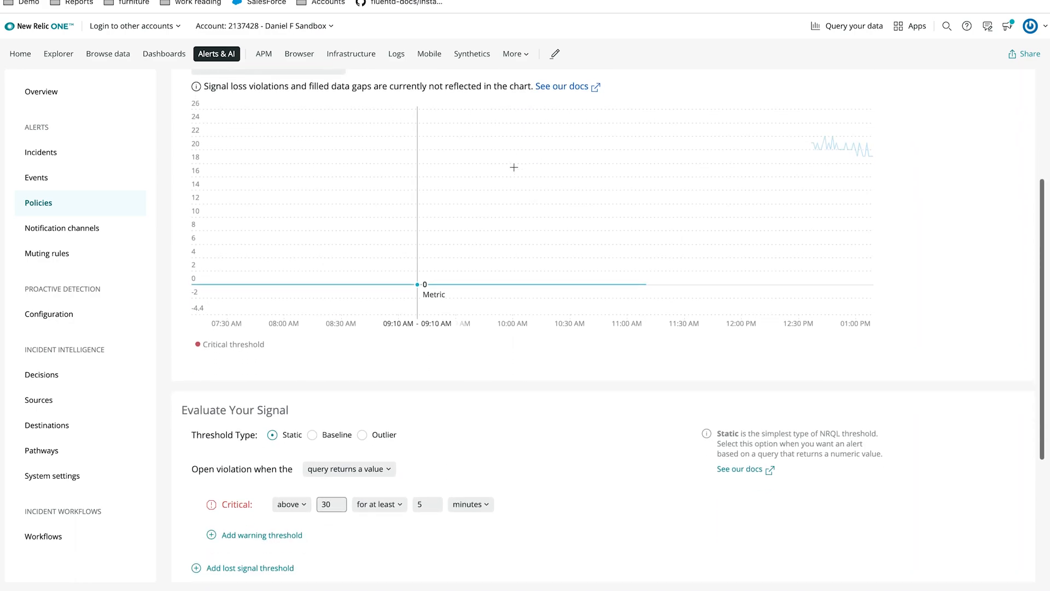
pyautogui.click(399, 507)
pyautogui.click(389, 543)
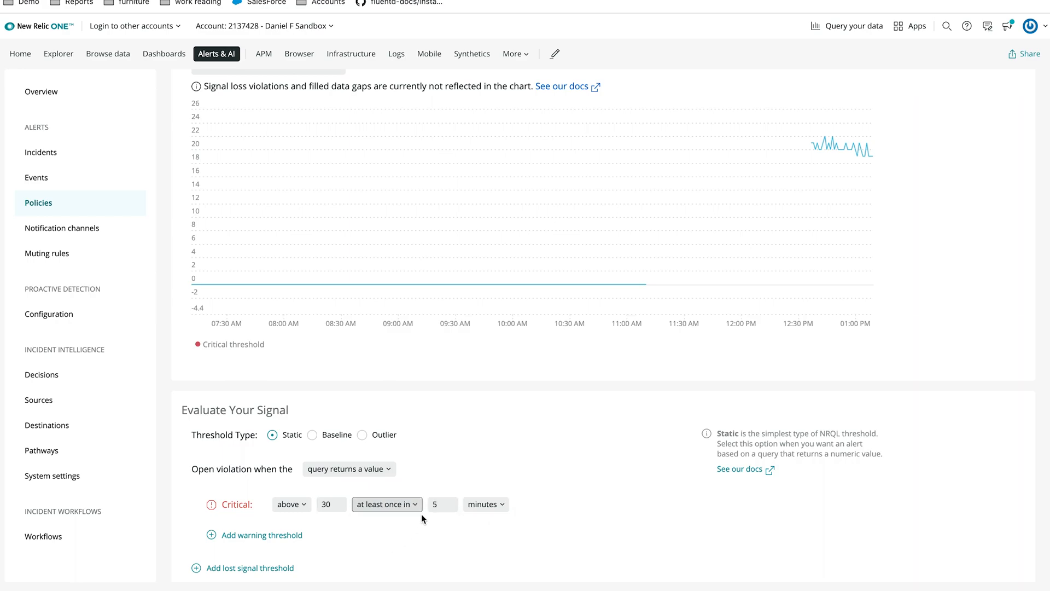
pyautogui.click(437, 505)
pyautogui.press('BackSpace')
pyautogui.write('2')
pyautogui.scroll(-1, 576, 513)
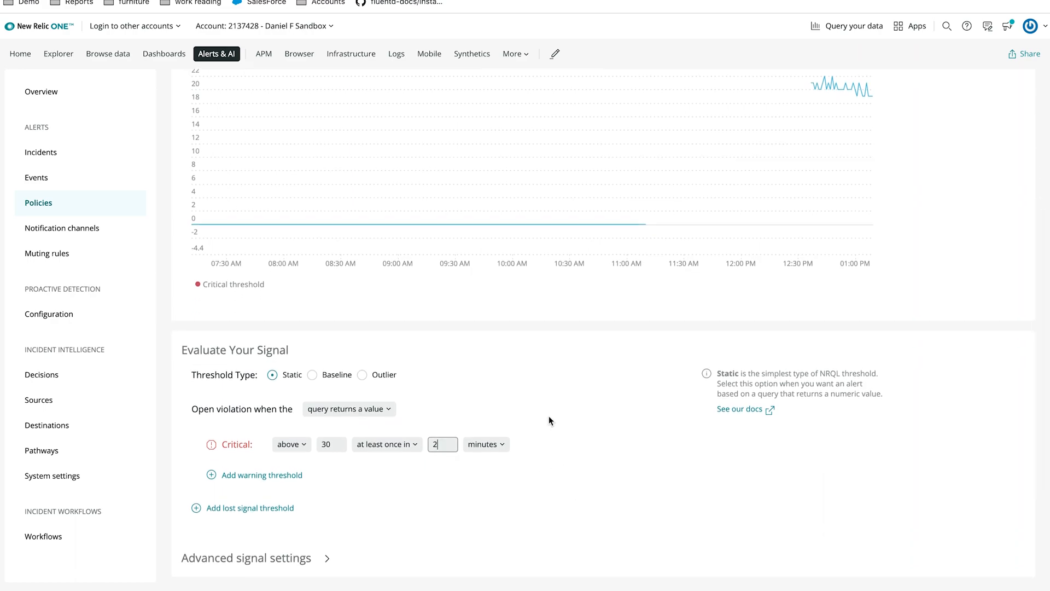
pyautogui.scroll(2, 549, 415)
pyautogui.scroll(-3, 549, 415)
pyautogui.scroll(-2, 549, 416)
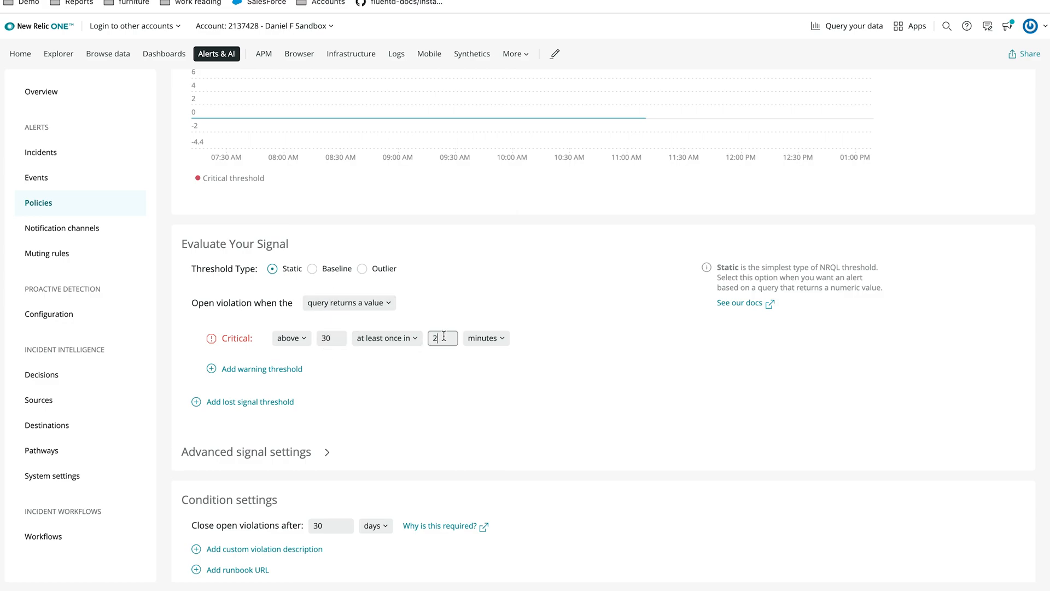
# Step: Add a runbook URL field to the condition settings, leave it blank, and save the condition
pyautogui.scroll(-2, 443, 337)
pyautogui.click(229, 517)
pyautogui.scroll(-2, 228, 514)
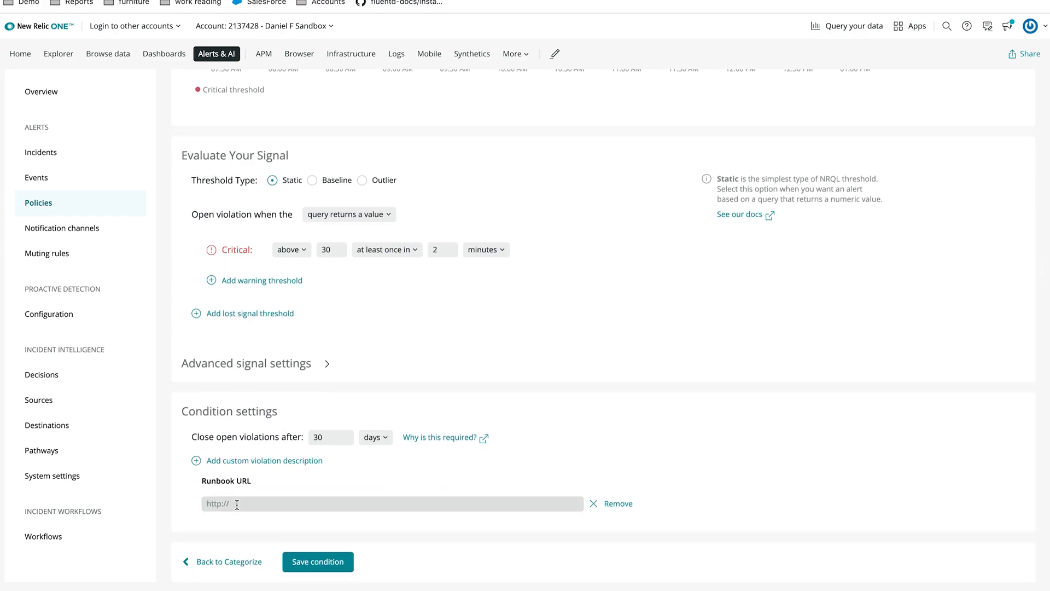
pyautogui.click(237, 503)
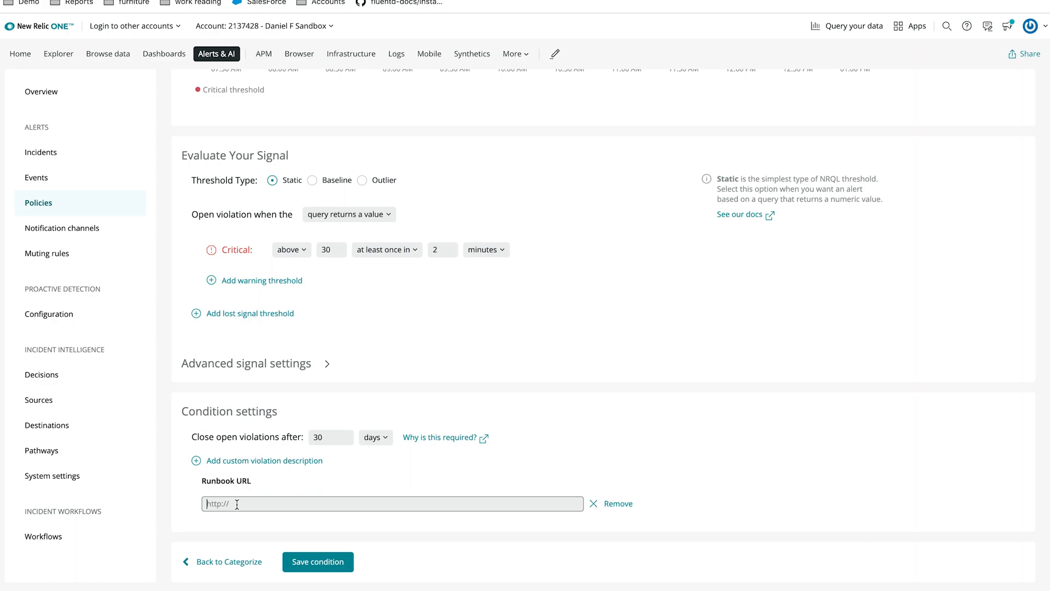
pyautogui.click(317, 563)
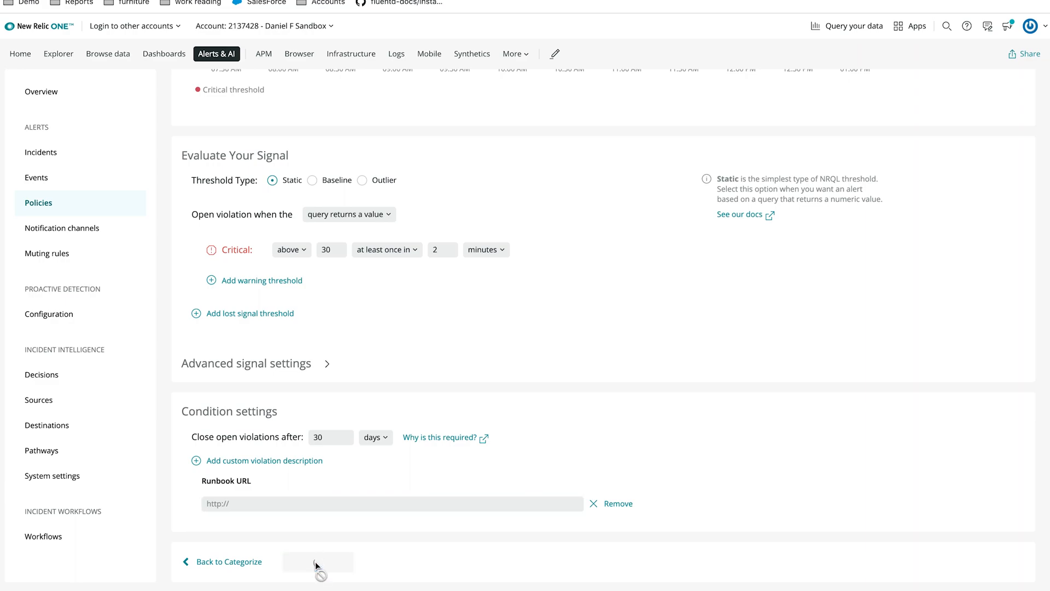